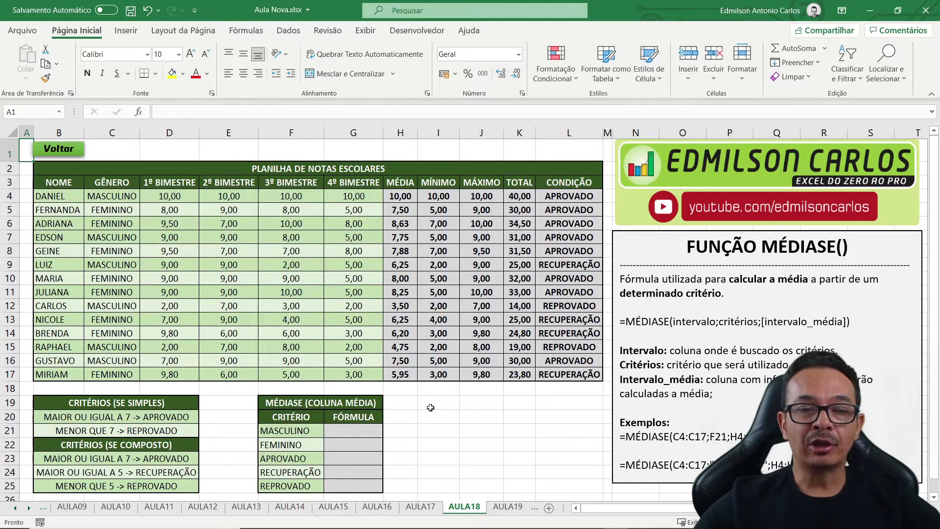
pyautogui.click(449, 410)
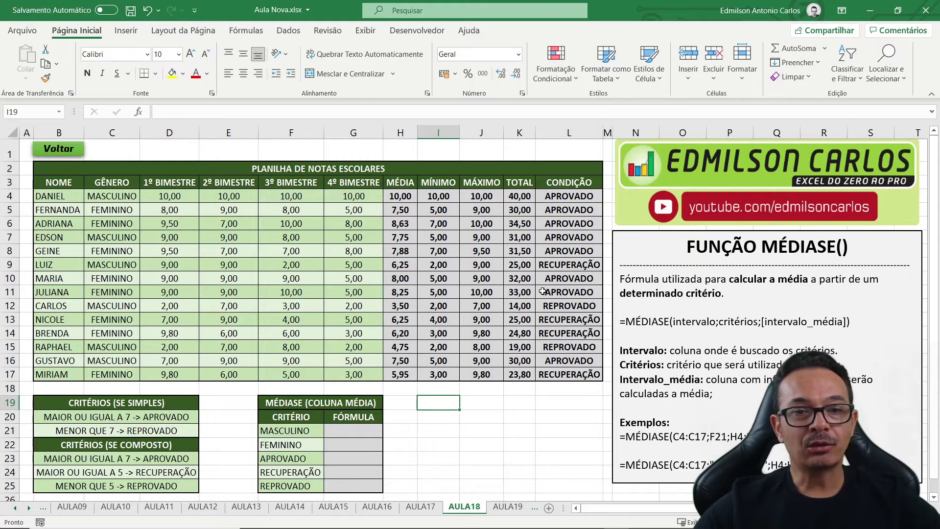
pyautogui.click(301, 432)
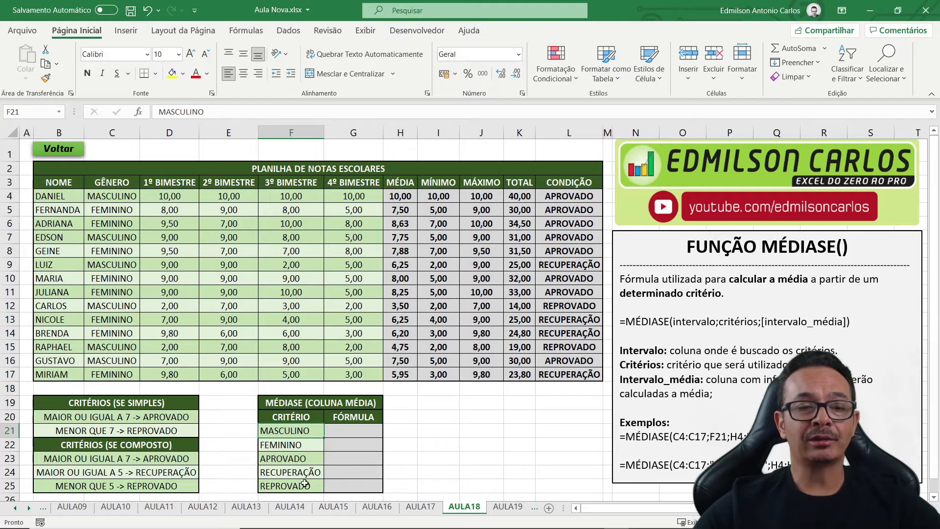
# - Calculate the MASCULINO average in G21 with =MÉDIASE(C4:C17;F21;H4:H17)
pyautogui.click(361, 430)
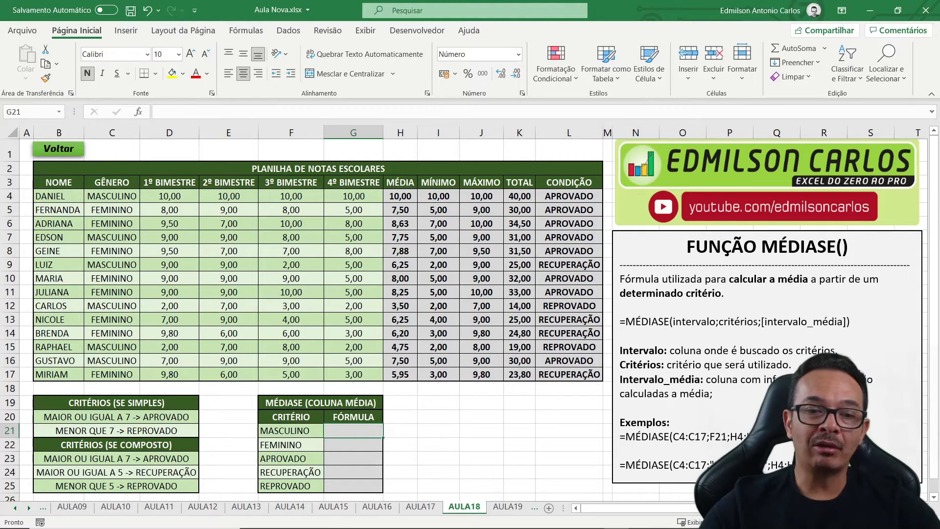
pyautogui.write('=')
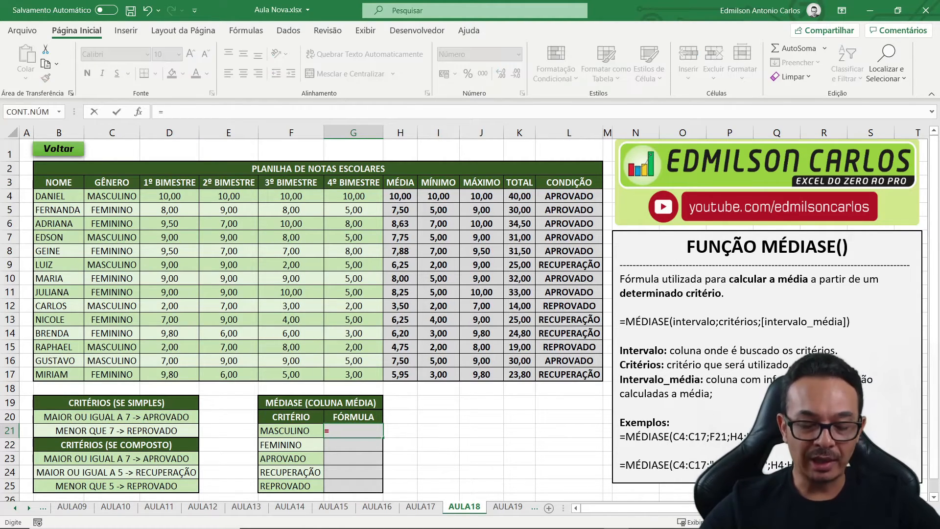
pyautogui.write('MÉDIA')
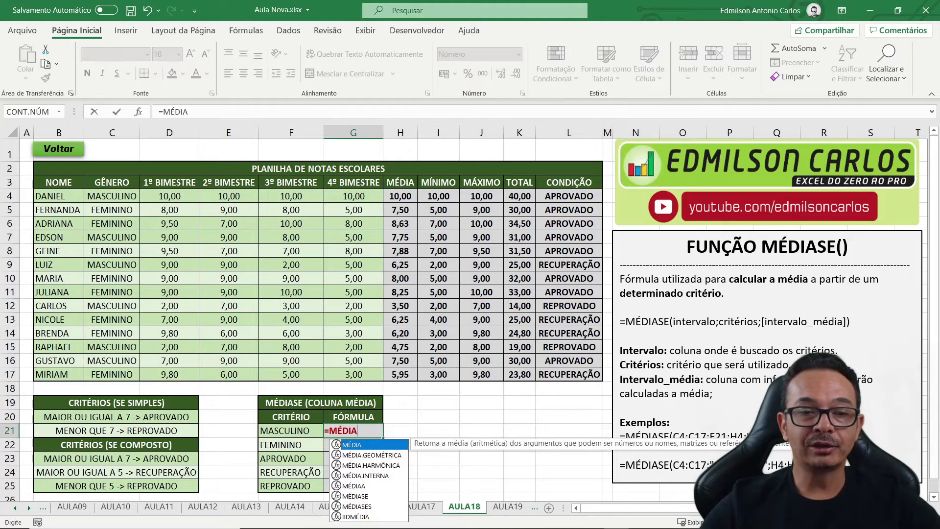
pyautogui.write('SE(')
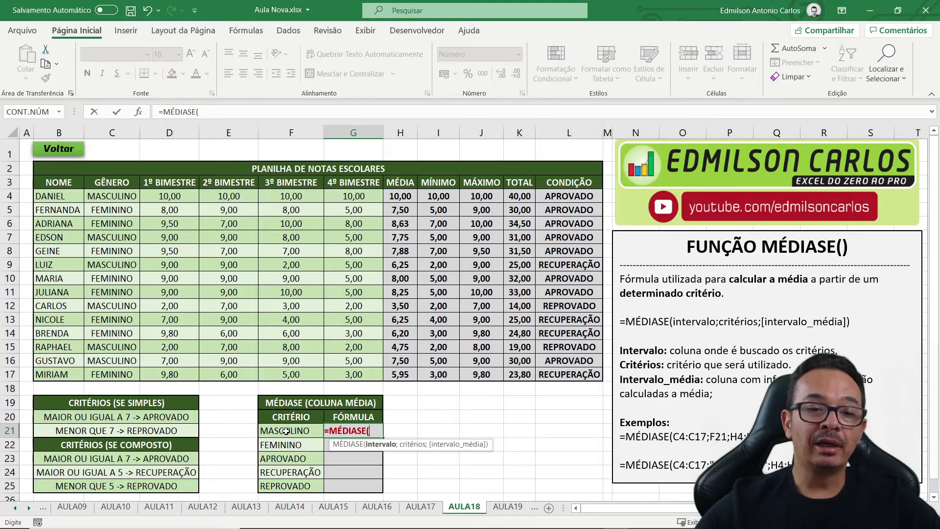
pyautogui.moveTo(112, 197); pyautogui.dragTo(100, 375)
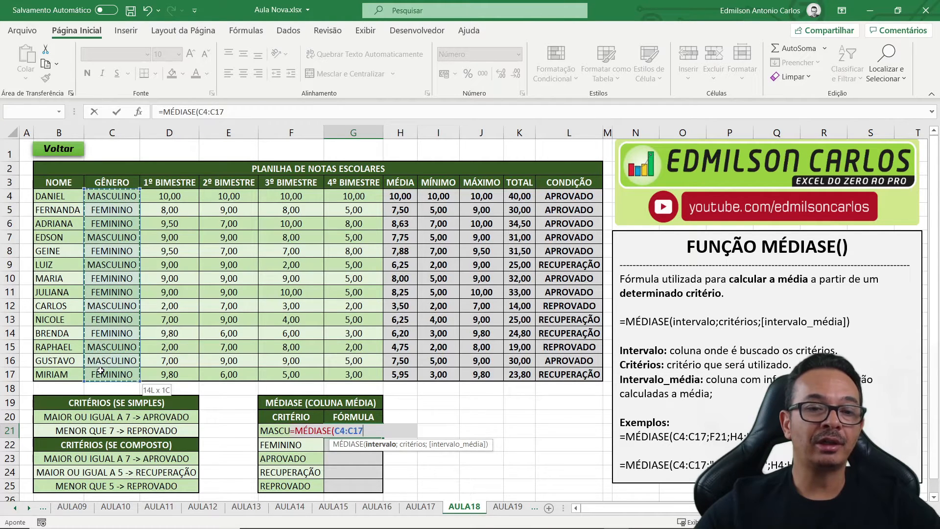
pyautogui.write(';')
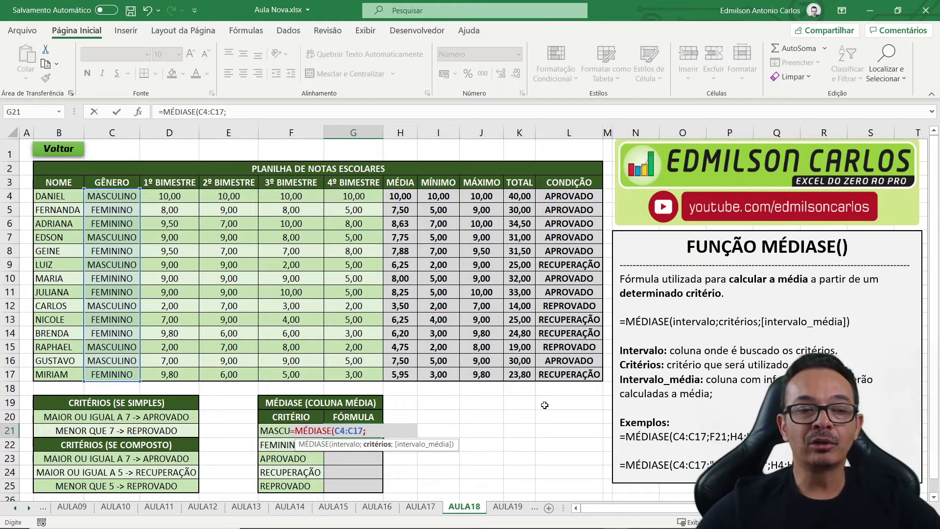
pyautogui.click(264, 431)
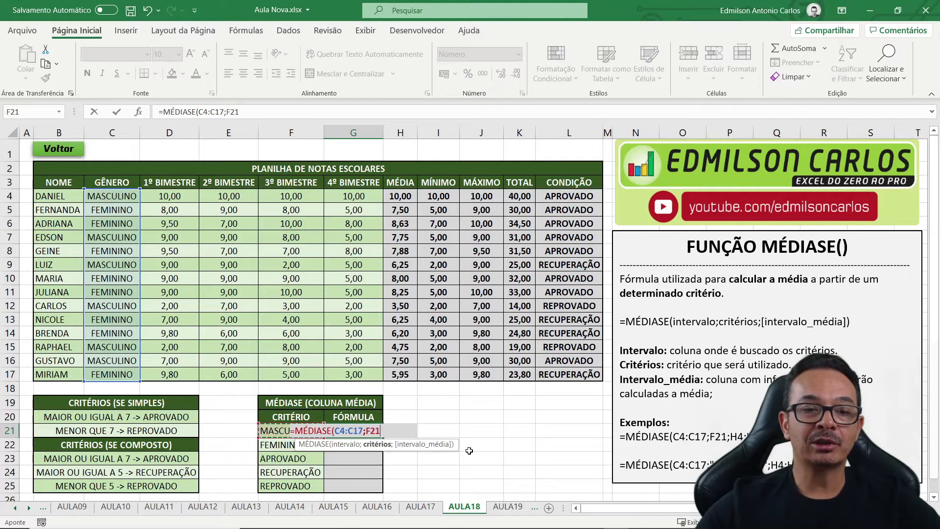
pyautogui.write(';')
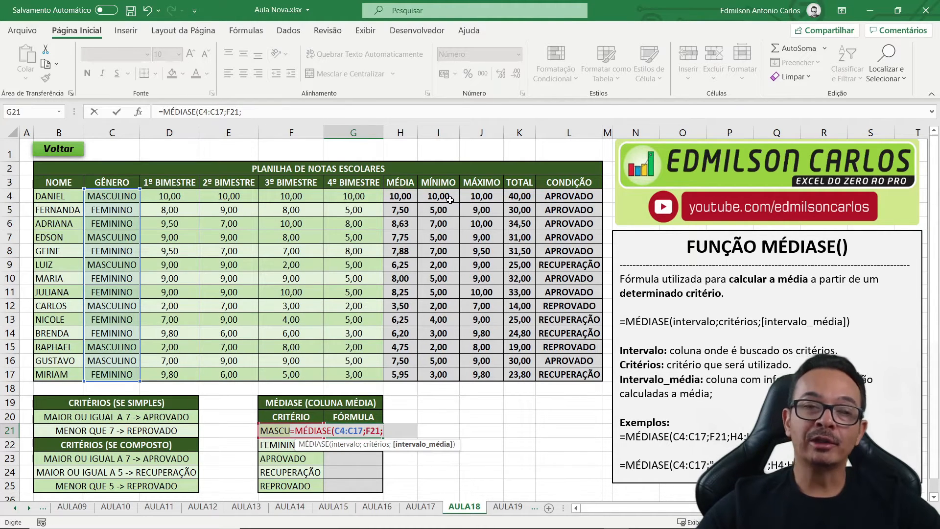
pyautogui.moveTo(400, 196); pyautogui.dragTo(401, 375)
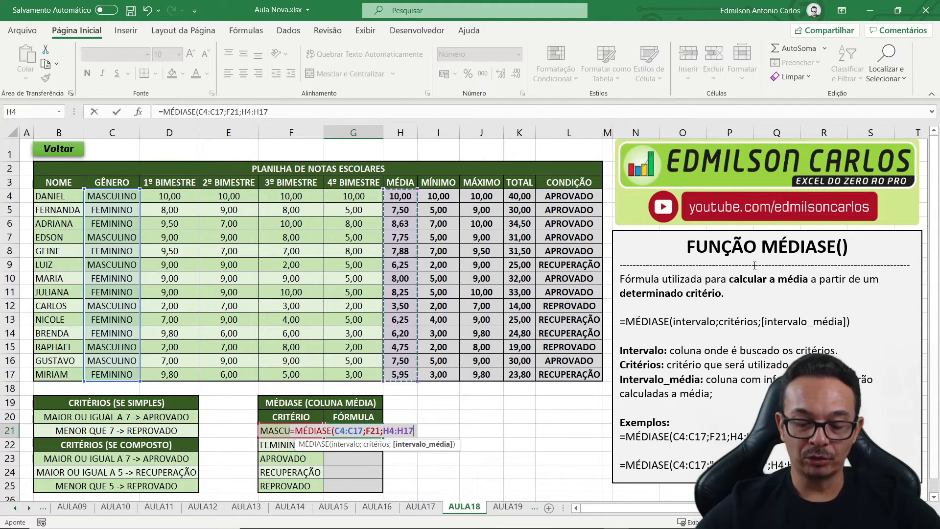
pyautogui.press('Return')
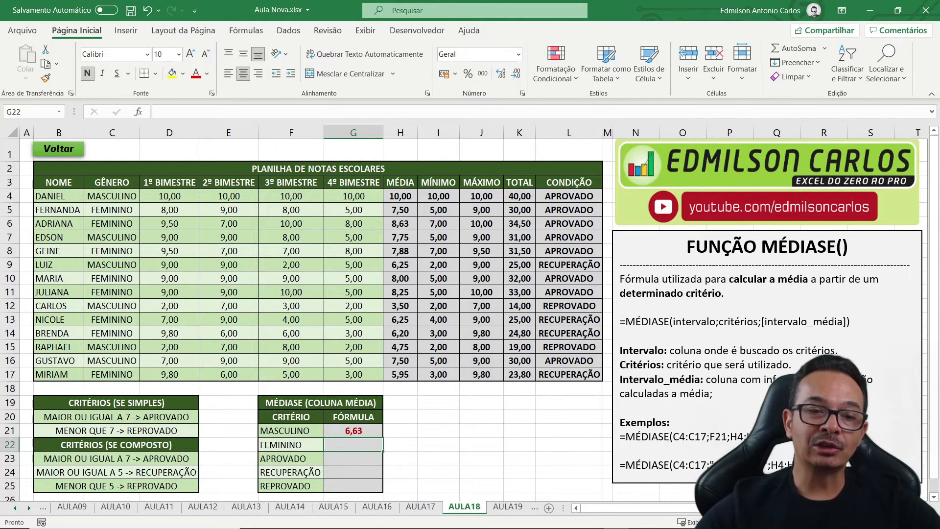
# - Calculate the FEMININO average in G22 with =MÉDIASE(C4:C17;F22;H4:H17)
pyautogui.write('=')
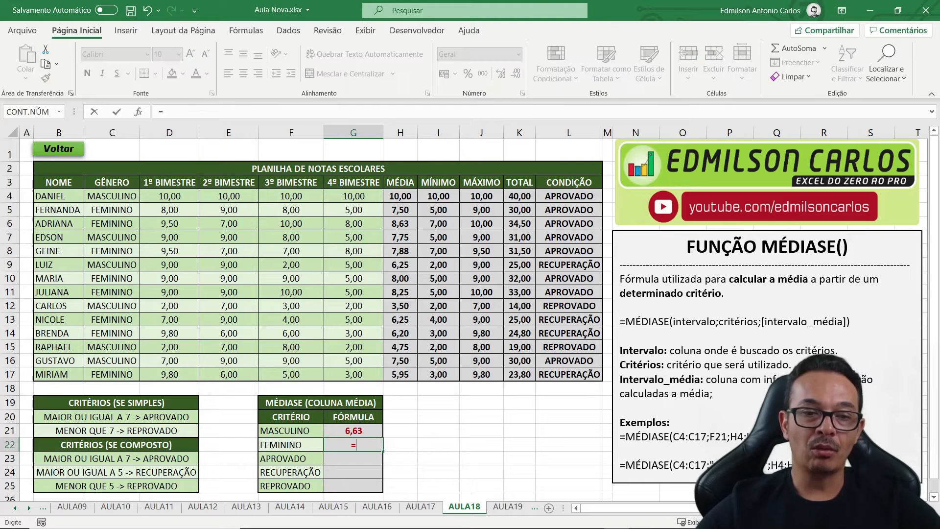
pyautogui.write('MÉDIASE')
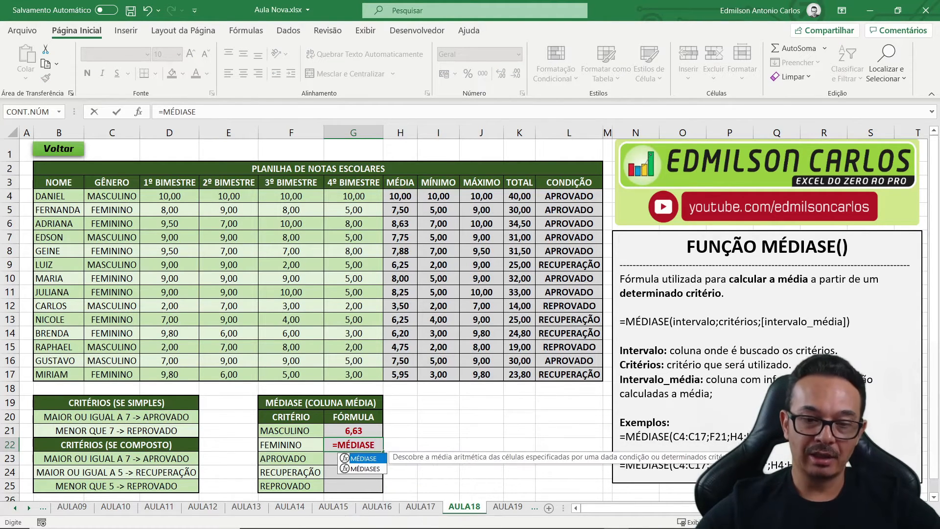
pyautogui.write('(')
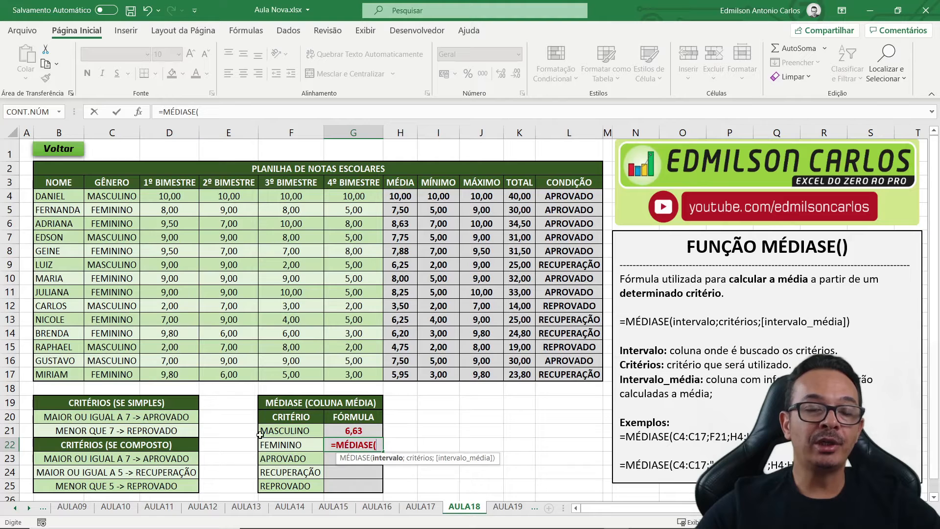
pyautogui.moveTo(109, 198); pyautogui.dragTo(109, 375)
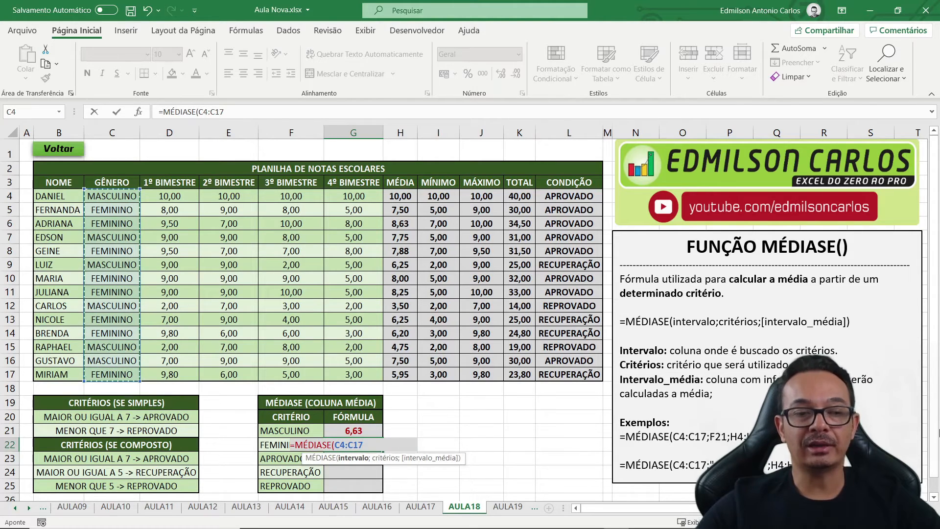
pyautogui.write(';')
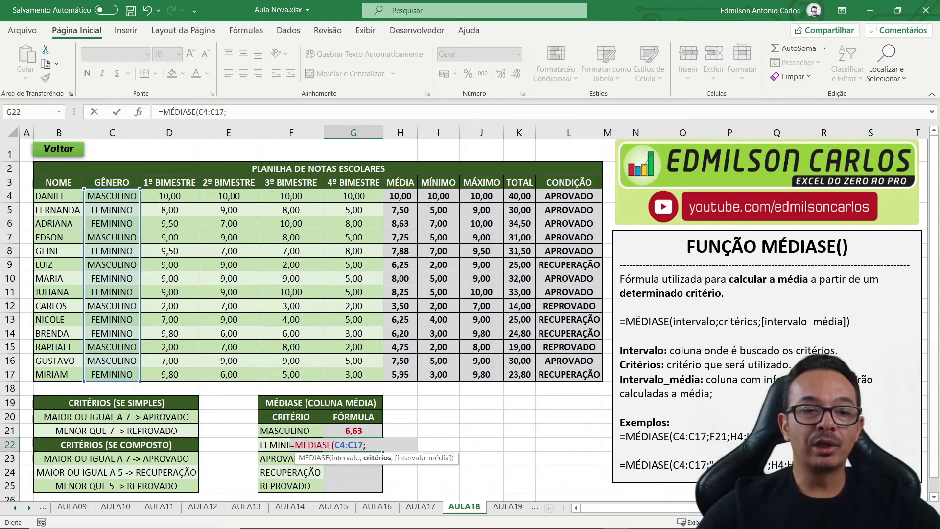
pyautogui.click(266, 446)
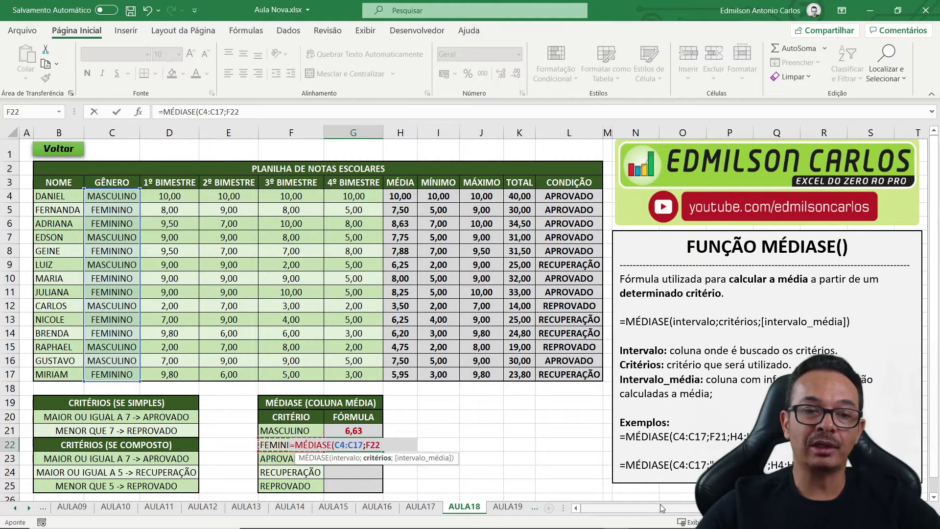
pyautogui.write(';')
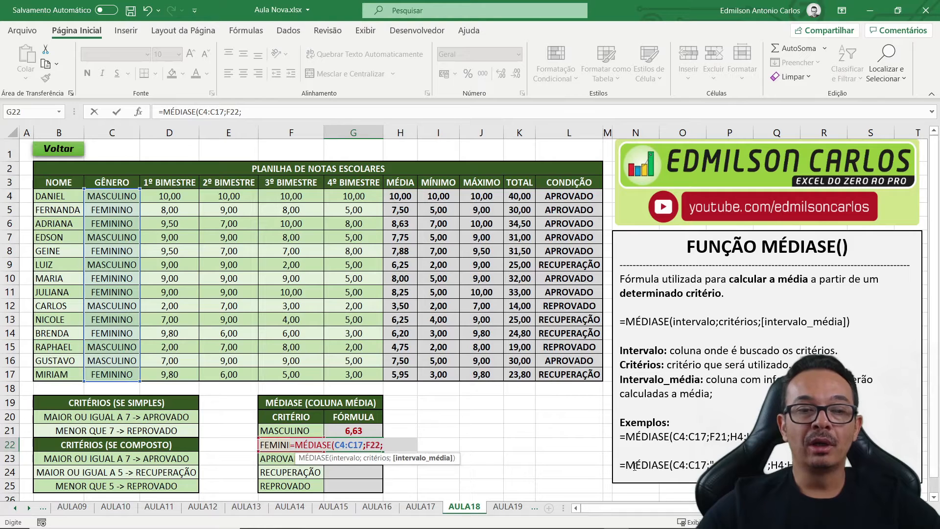
pyautogui.moveTo(401, 199); pyautogui.dragTo(419, 376)
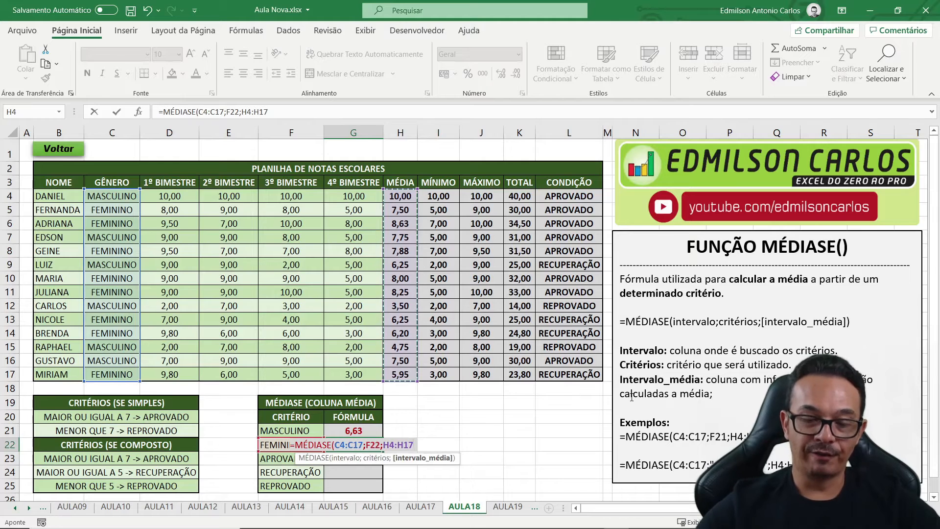
pyautogui.write(')')
pyautogui.press('Return')
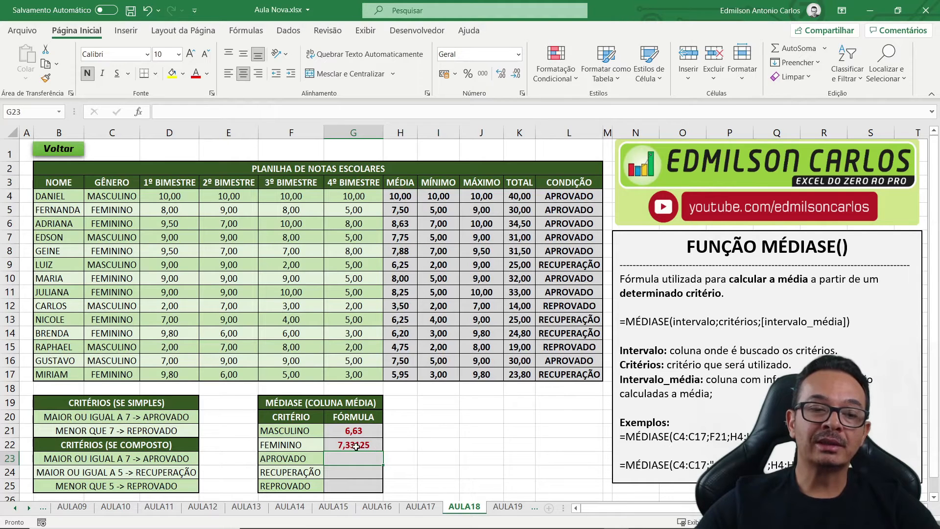
# - Reduce the FEMININO average in G22 to two decimal places
pyautogui.click(347, 445)
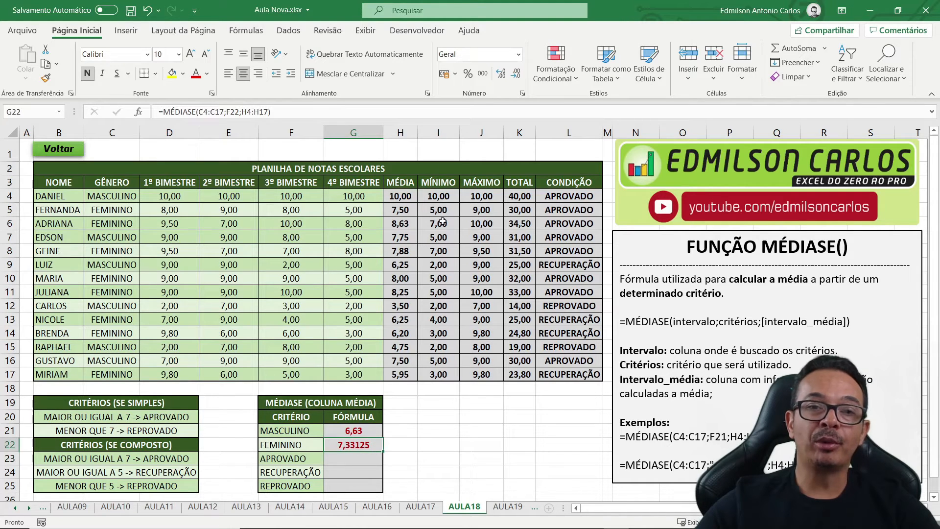
pyautogui.click(516, 74)
pyautogui.click(516, 74)
pyautogui.click(516, 74)
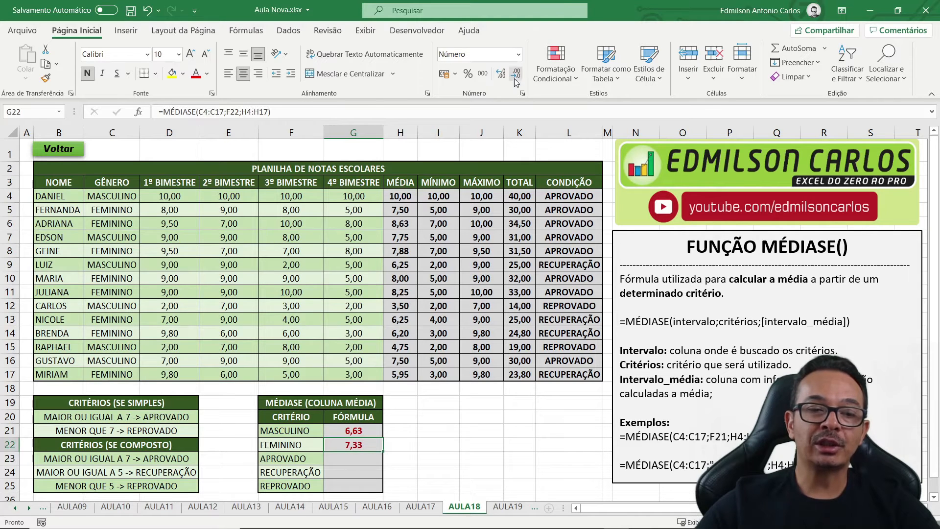
# - Calculate the APROVADO average in G23 from the CONDIÇÃO column with =MÉDIASE(L4:L17;F23;H4:H17)
pyautogui.click(355, 462)
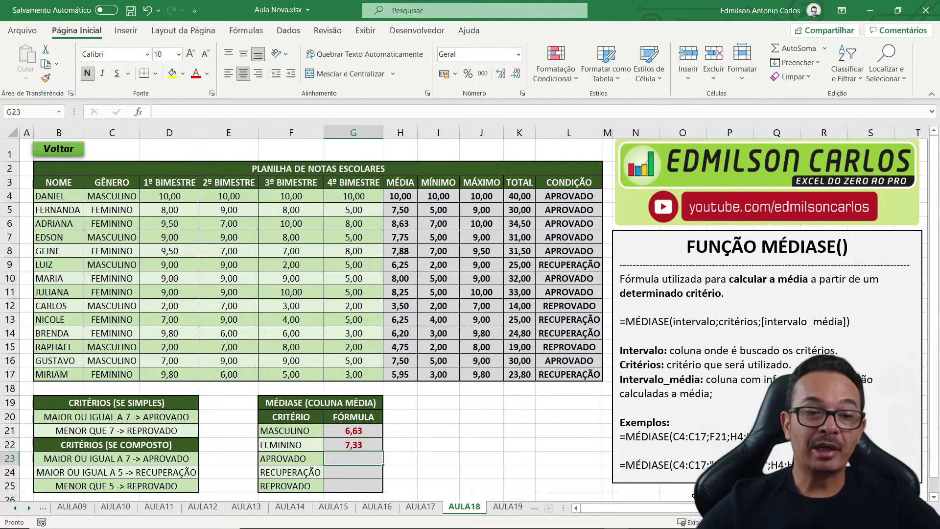
pyautogui.write('=')
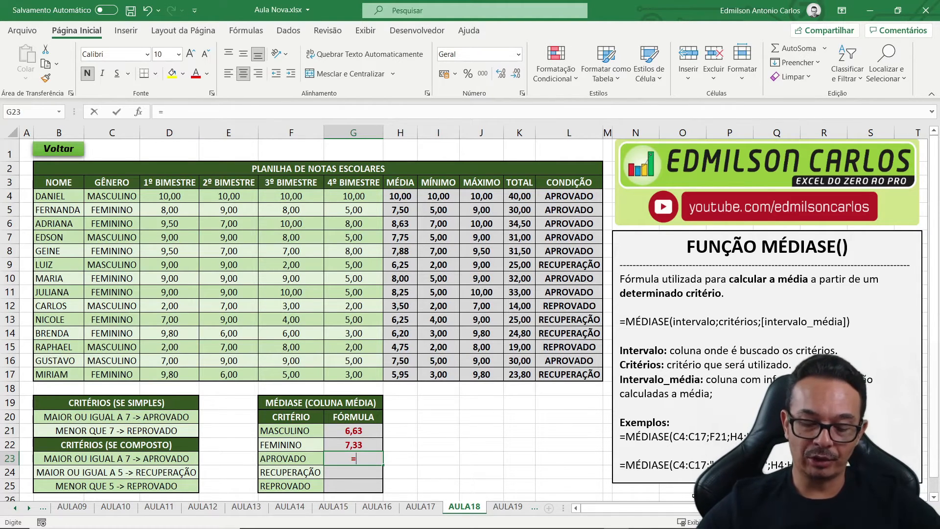
pyautogui.write('MÉDIA')
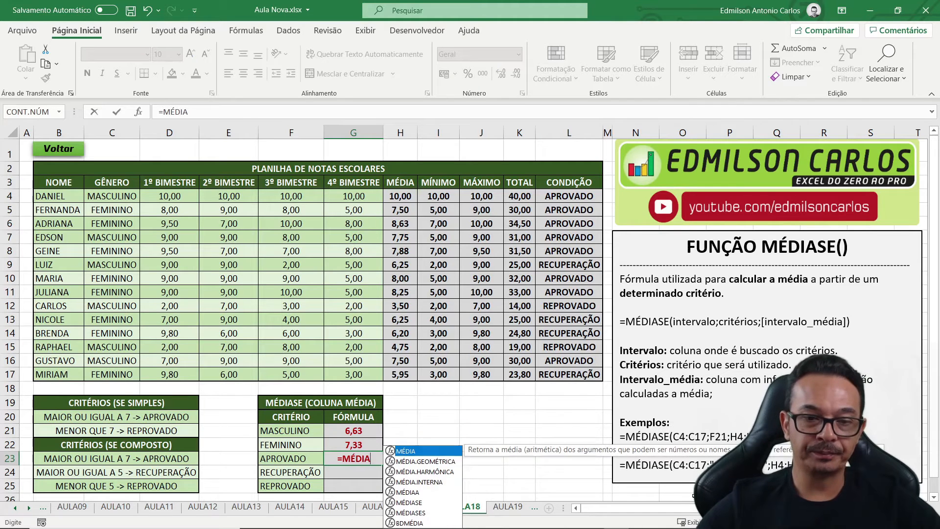
pyautogui.write('SE')
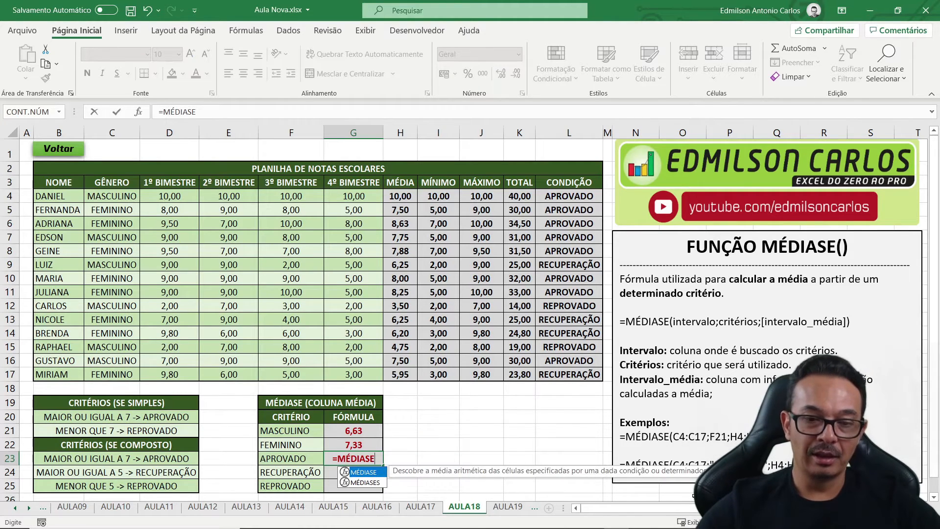
pyautogui.write('(')
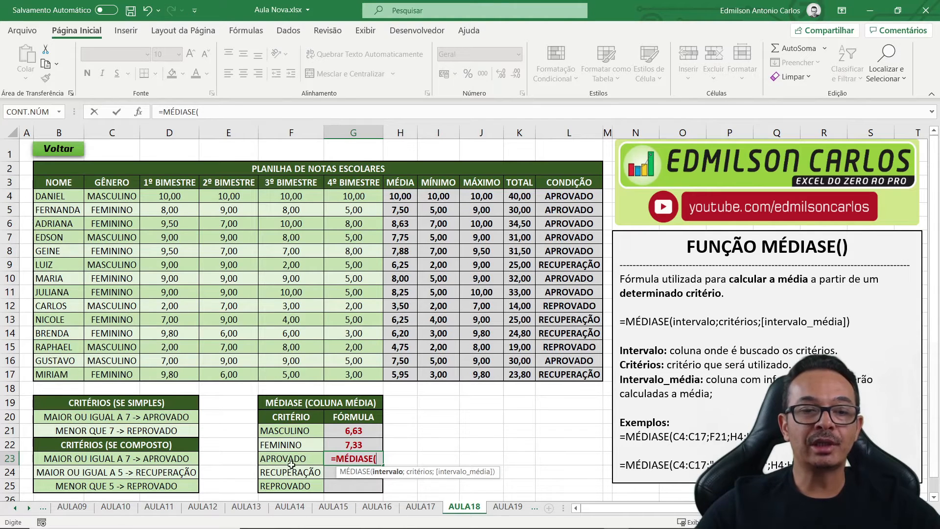
pyautogui.moveTo(558, 196); pyautogui.dragTo(568, 375)
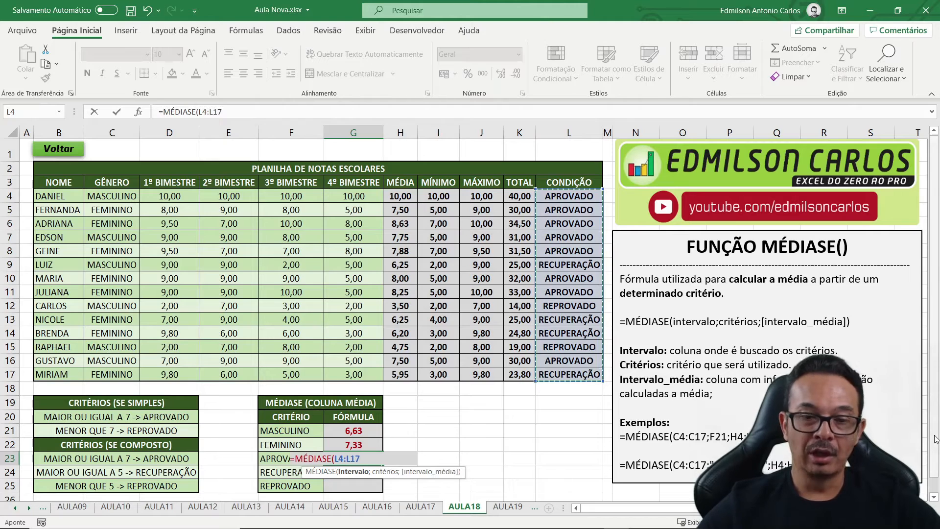
pyautogui.write(';')
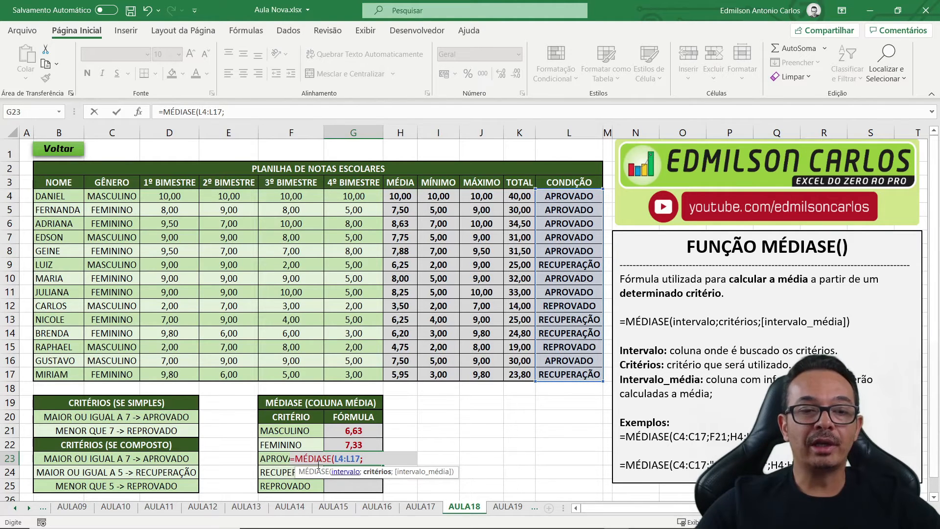
pyautogui.click(264, 460)
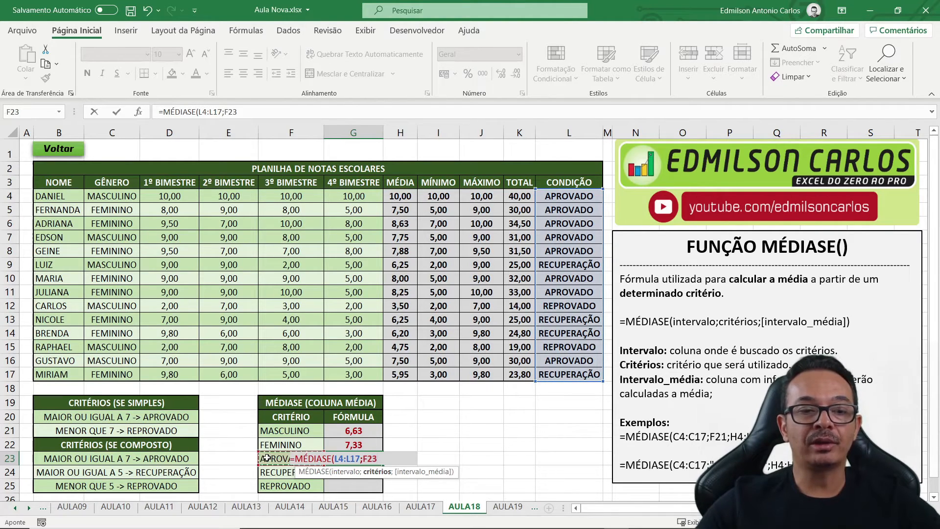
pyautogui.write(';')
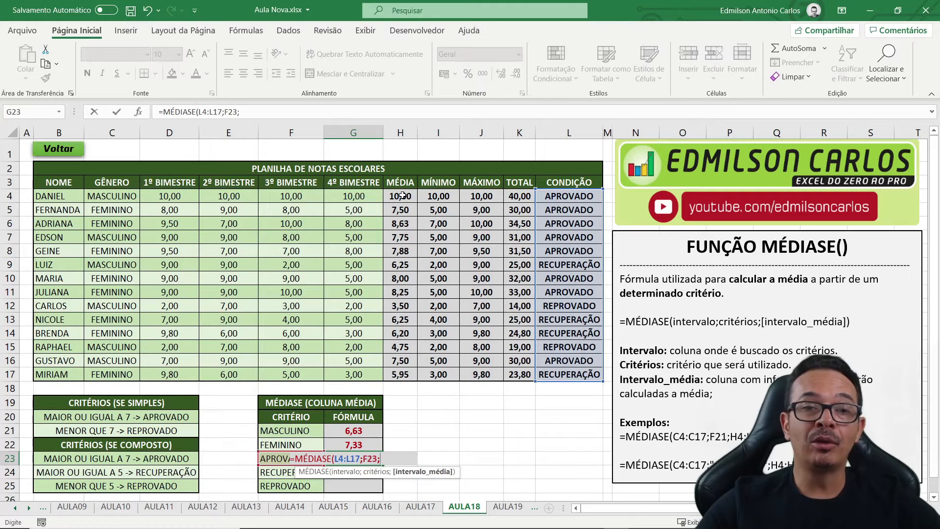
pyautogui.moveTo(401, 195); pyautogui.dragTo(400, 375)
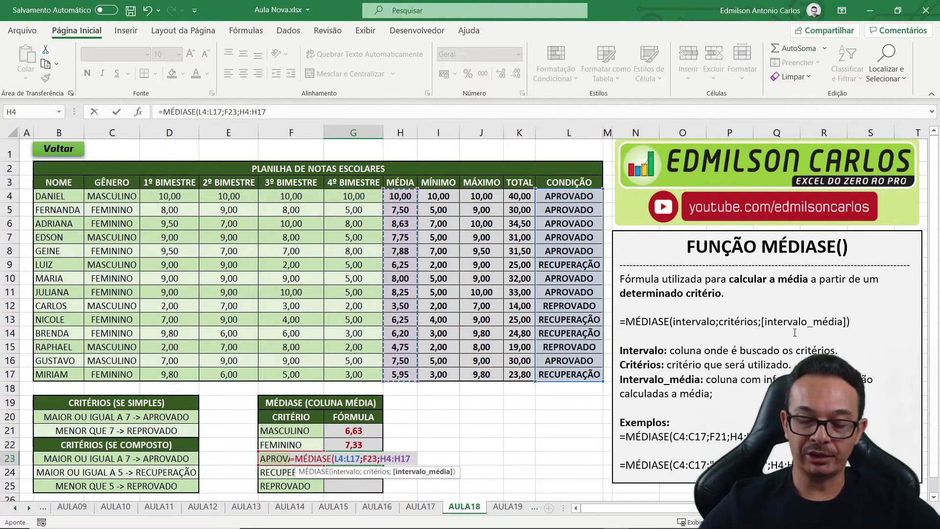
pyautogui.write(')')
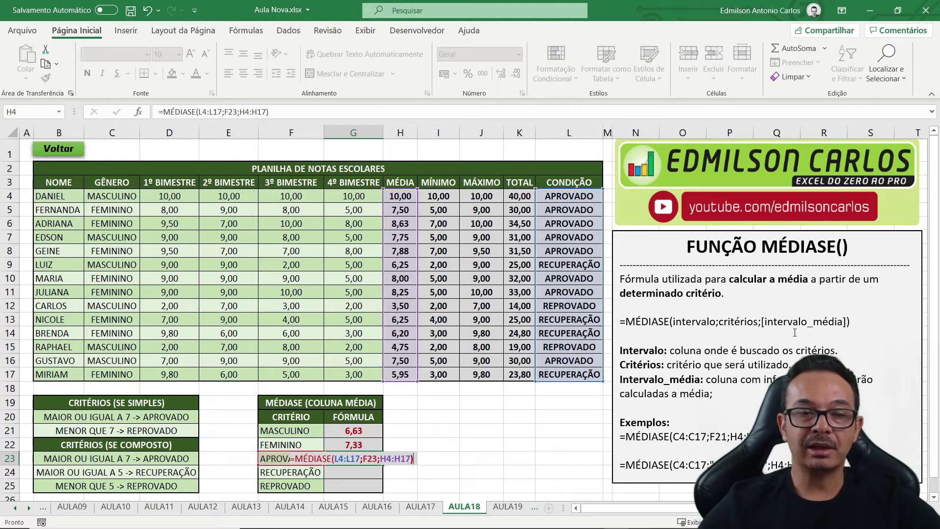
pyautogui.press('Return')
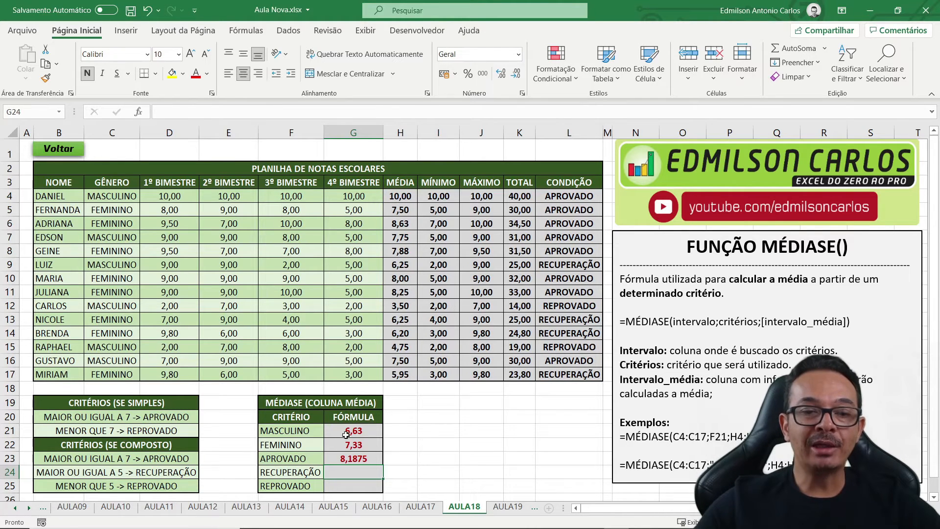
# - Reduce the APROVADO average in G23 to two decimal places
pyautogui.click(358, 460)
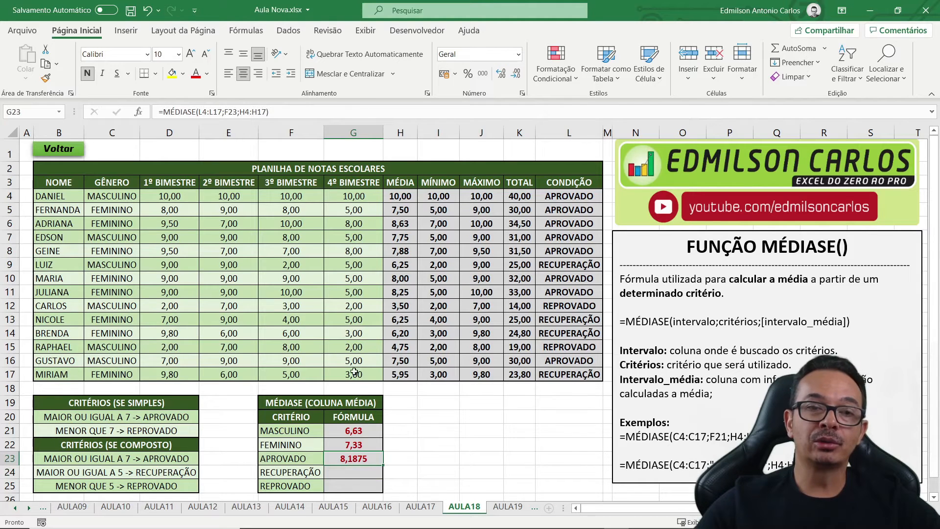
pyautogui.click(514, 74)
pyautogui.click(515, 75)
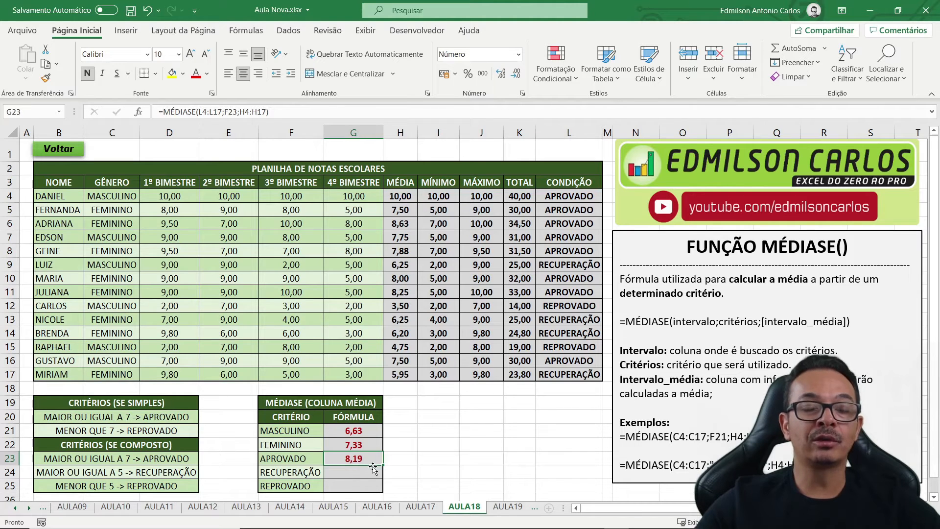
# - Calculate the RECUPERAÇÃO average in G24 with =MÉDIASE(L4:L17;F24;H4:H17)
pyautogui.click(351, 472)
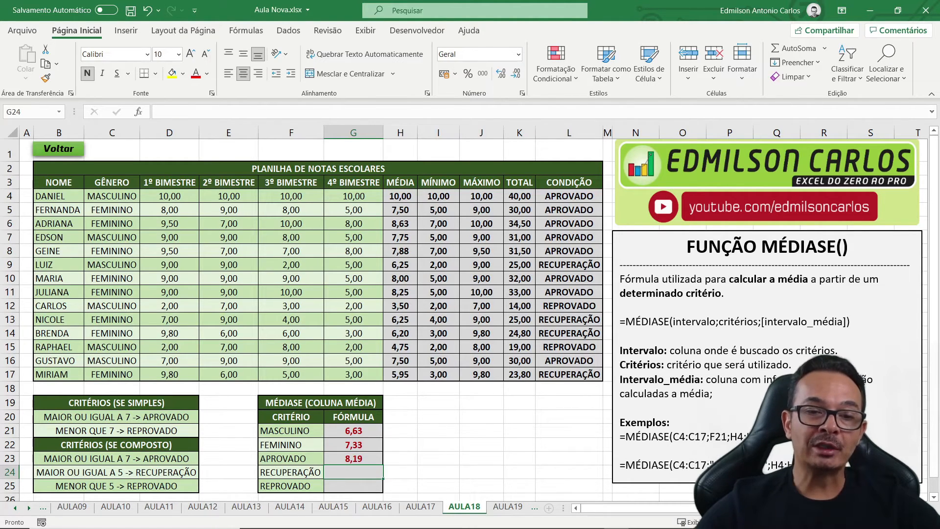
pyautogui.write('=M')
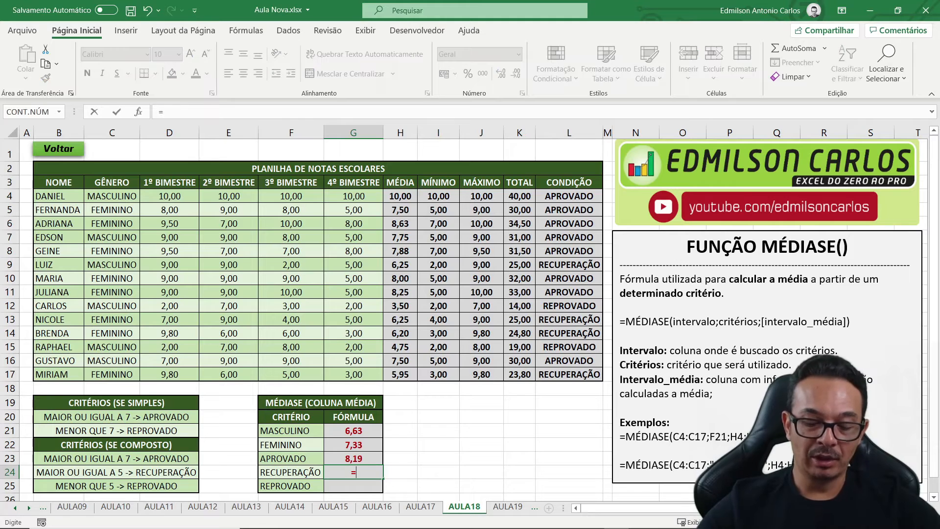
pyautogui.press('BackSpace')
pyautogui.write('M')
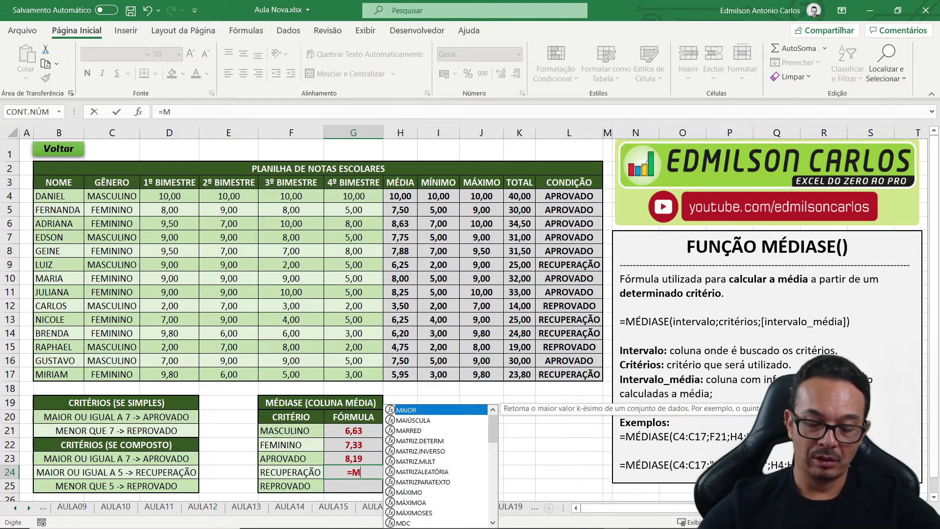
pyautogui.write('ÉDIASE(')
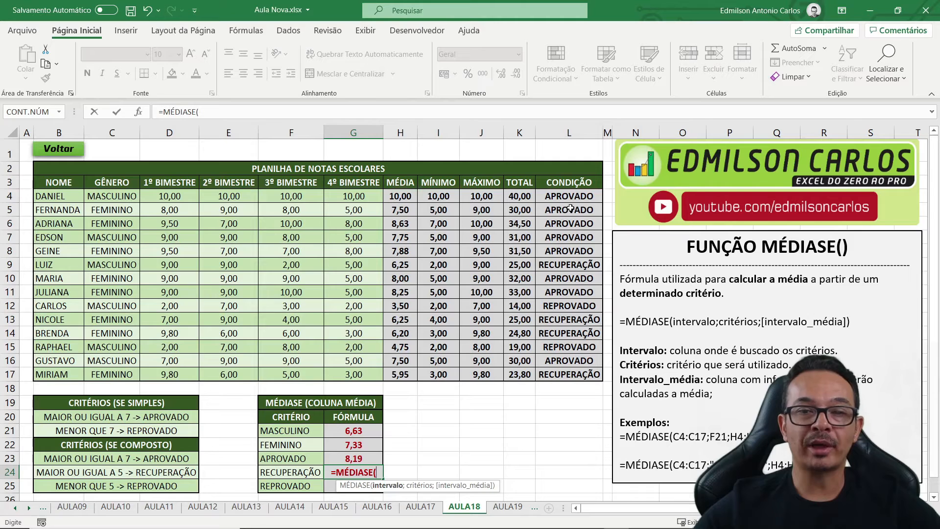
pyautogui.moveTo(569, 198); pyautogui.dragTo(569, 374)
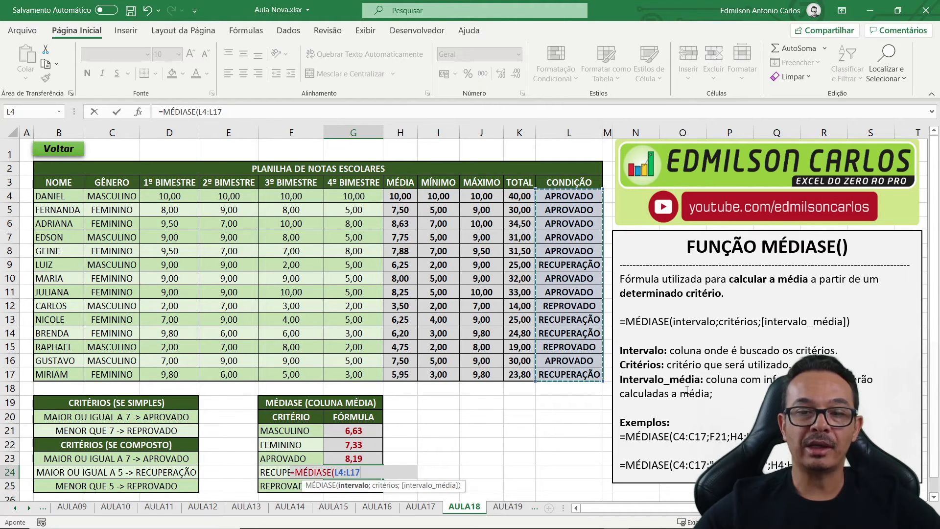
pyautogui.write(';')
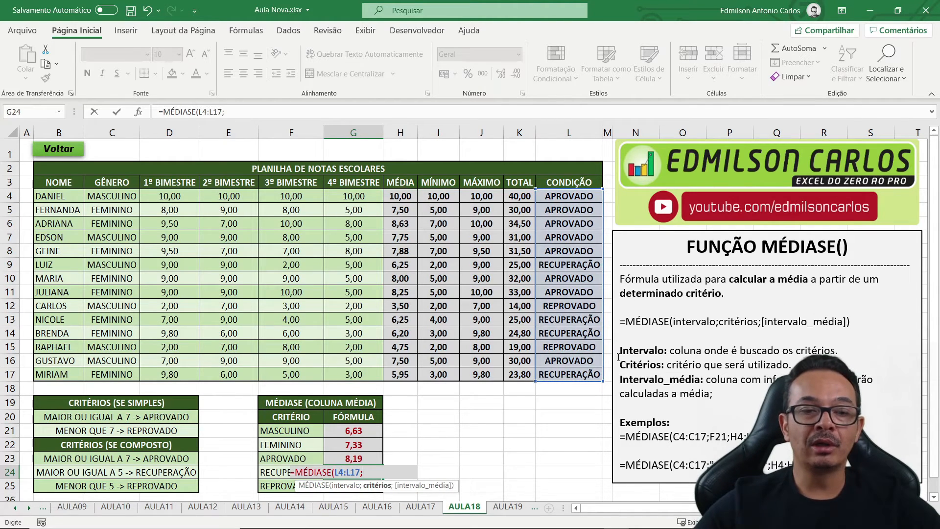
pyautogui.click(268, 473)
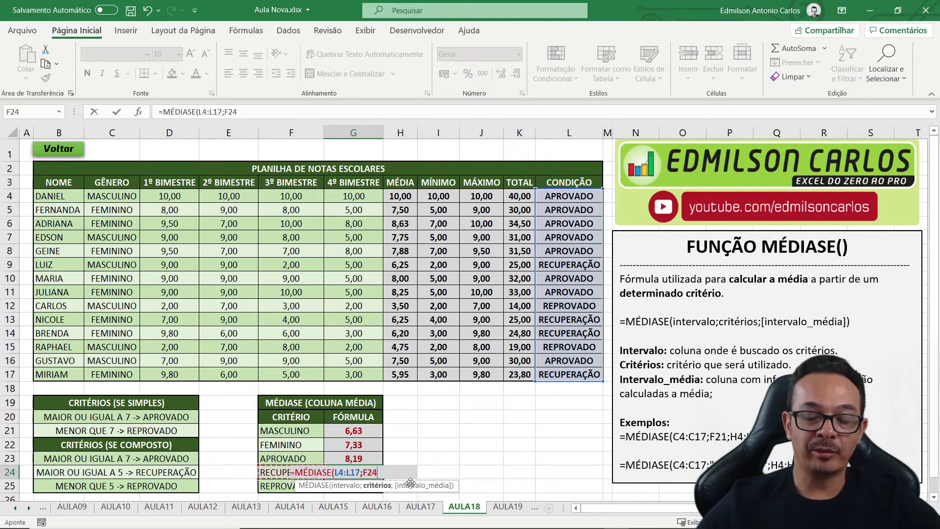
pyautogui.write(';')
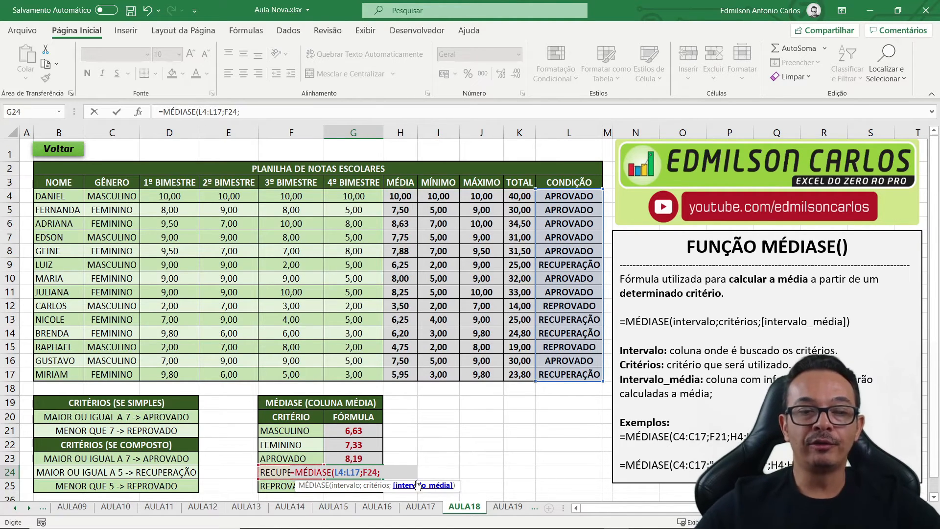
pyautogui.moveTo(400, 196); pyautogui.dragTo(400, 374)
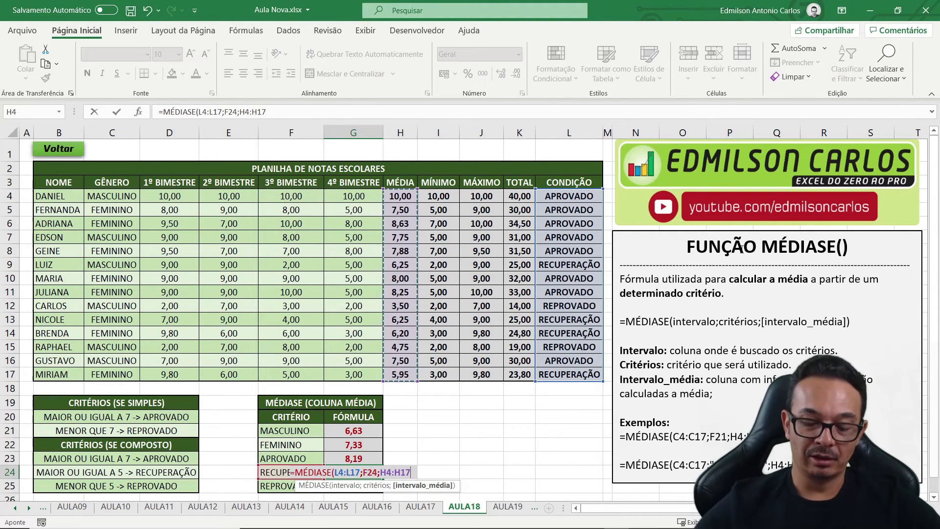
pyautogui.write(')')
pyautogui.press('Return')
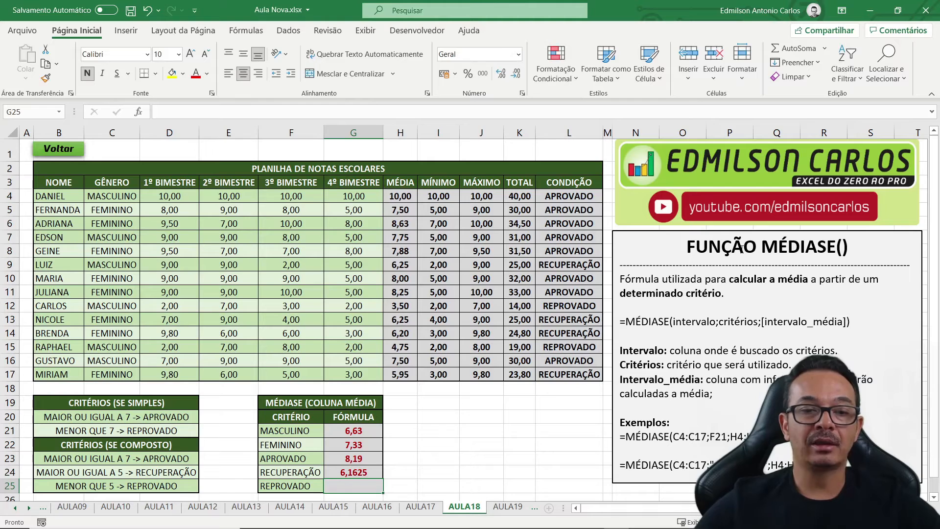
# - Reduce the RECUPERAÇÃO average in G24 to two decimal places
pyautogui.click(354, 472)
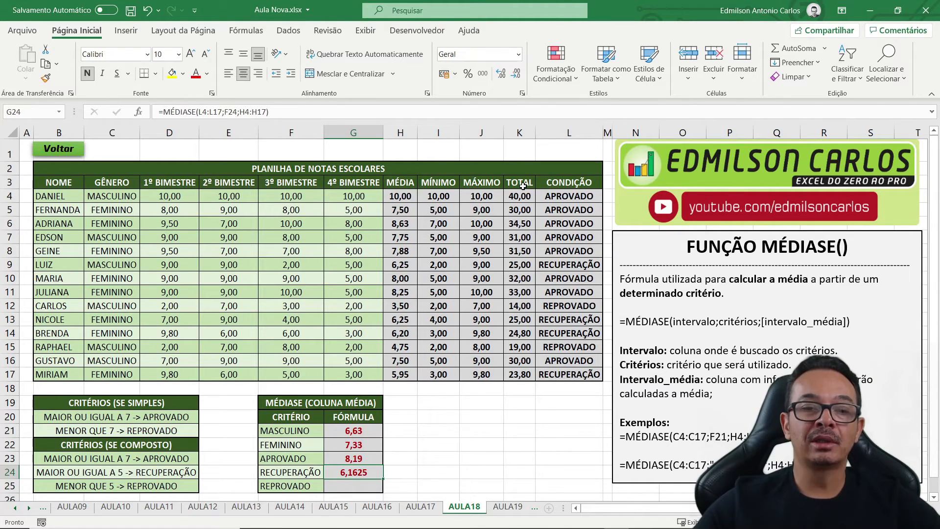
pyautogui.click(516, 73)
pyautogui.click(515, 74)
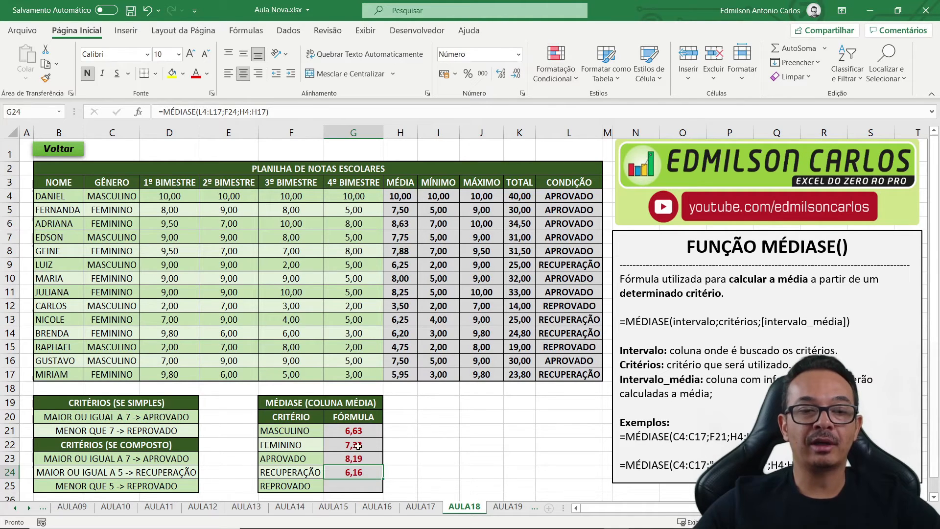
# - Search the function library for MÉDIASE and insert it in G25 for the REPROVADO average
pyautogui.click(346, 489)
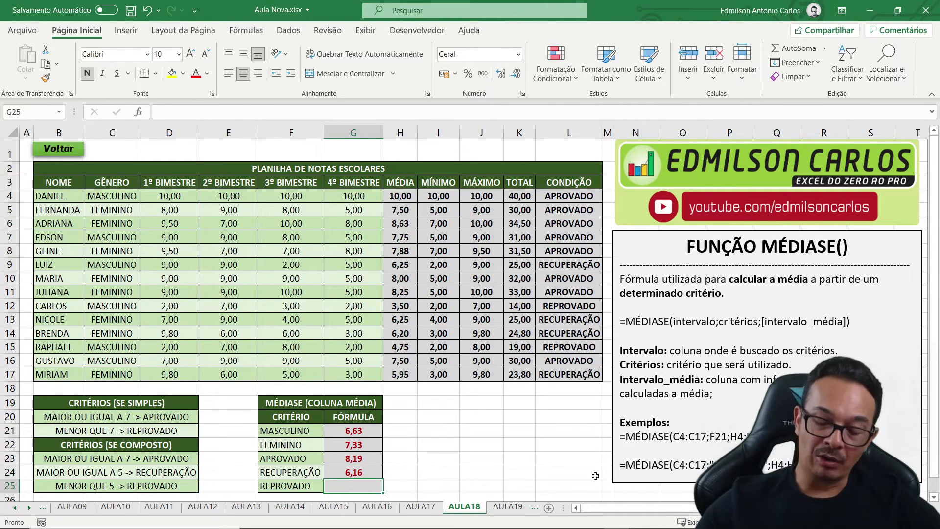
pyautogui.write('=')
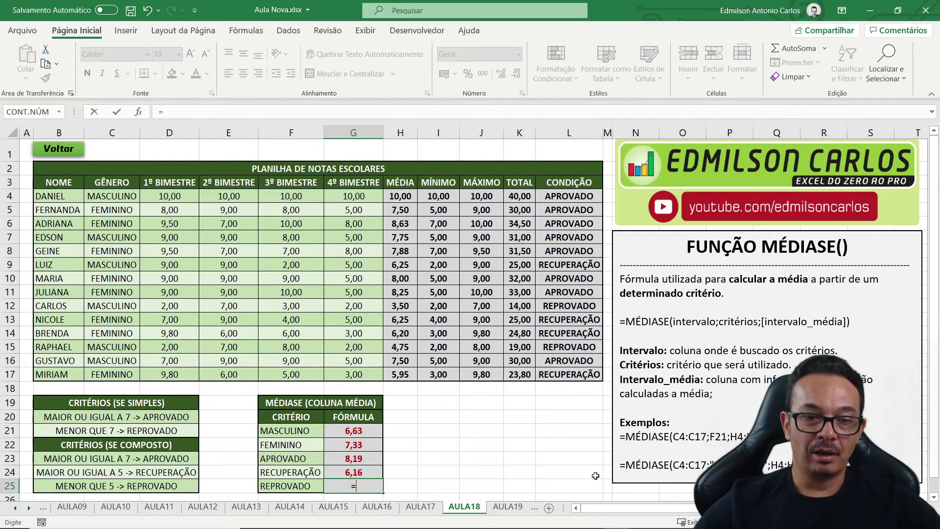
pyautogui.press('Escape')
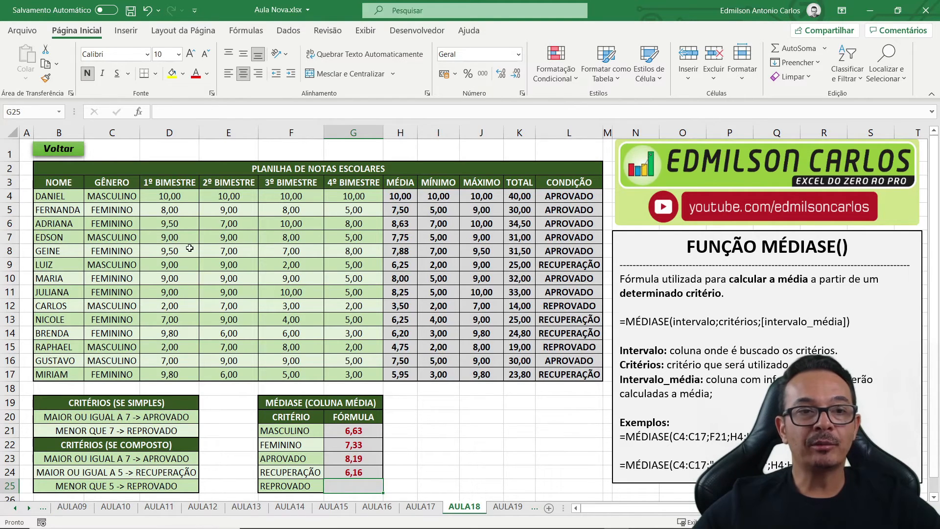
pyautogui.click(138, 112)
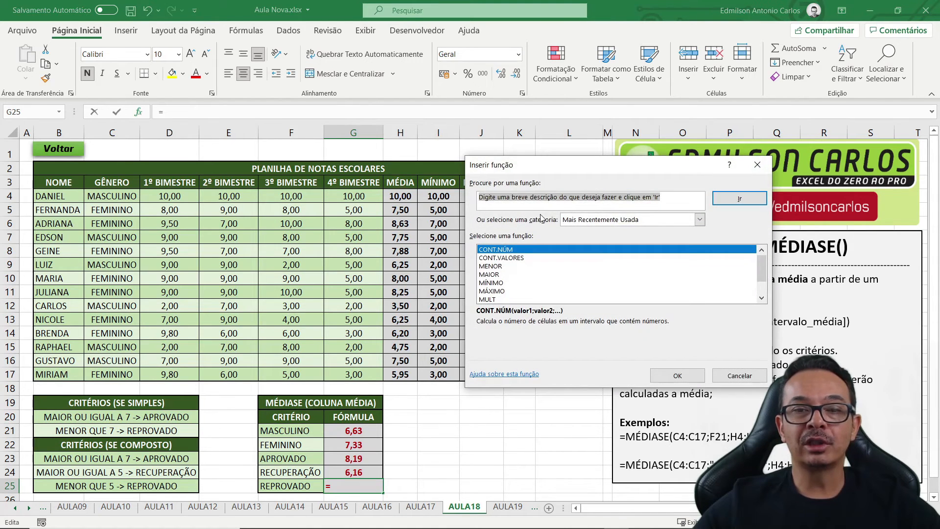
pyautogui.write('M')
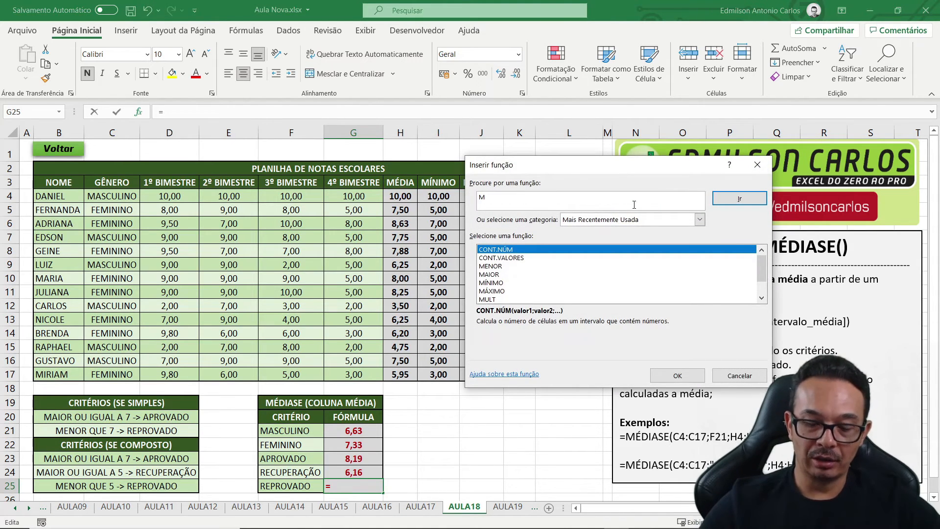
pyautogui.write('ÉDIASE')
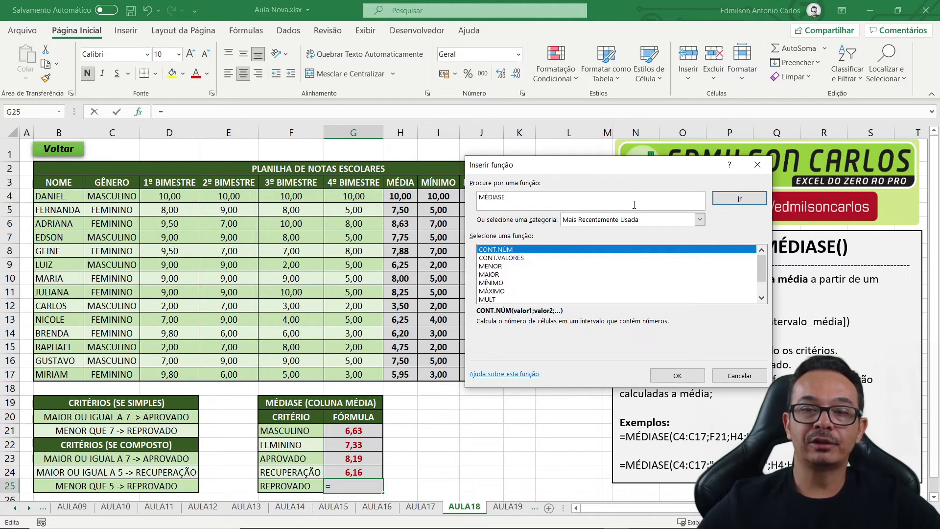
pyautogui.click(742, 199)
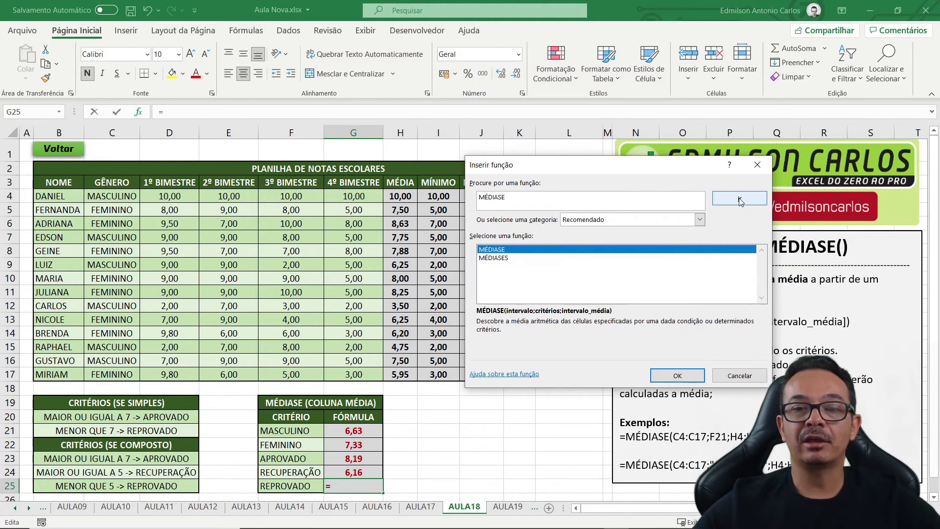
pyautogui.doubleClick(496, 251)
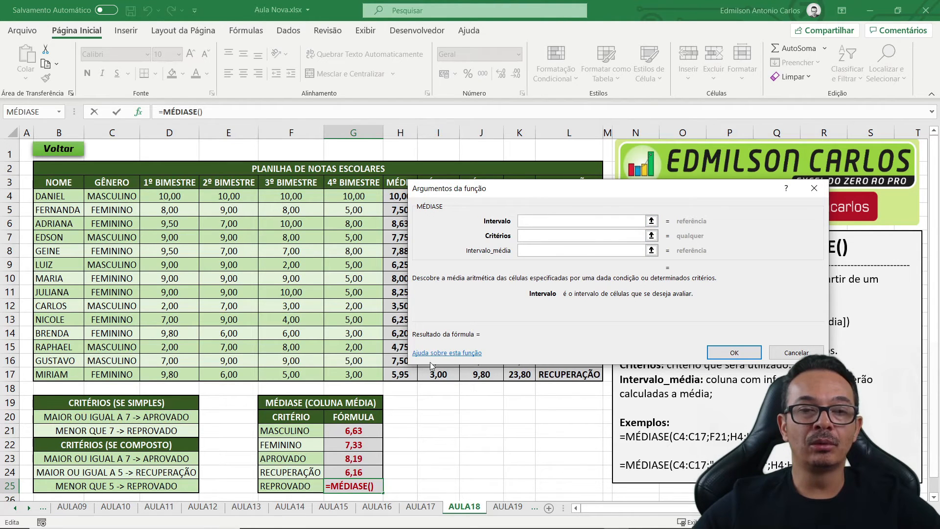
# - Set the MÉDIASE arguments for G25 to Intervalo L4:L17, Critérios F25 and Intervalo_média H4:H17, and apply them
pyautogui.moveTo(574, 196); pyautogui.dragTo(209, 161)
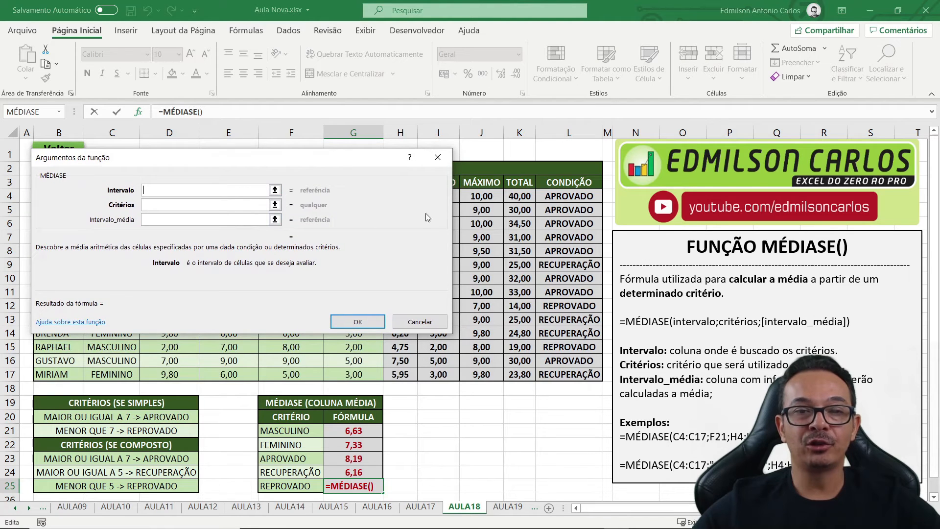
pyautogui.moveTo(571, 197); pyautogui.dragTo(576, 375)
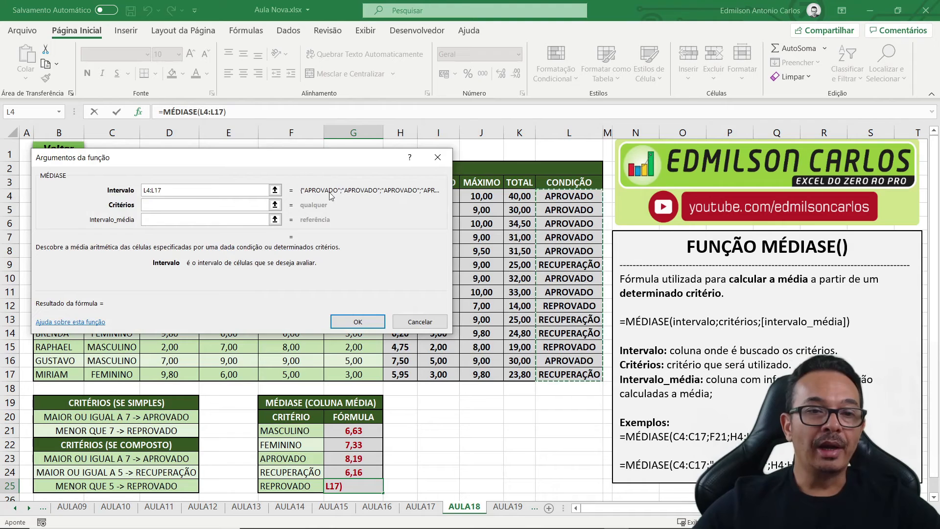
pyautogui.click(145, 206)
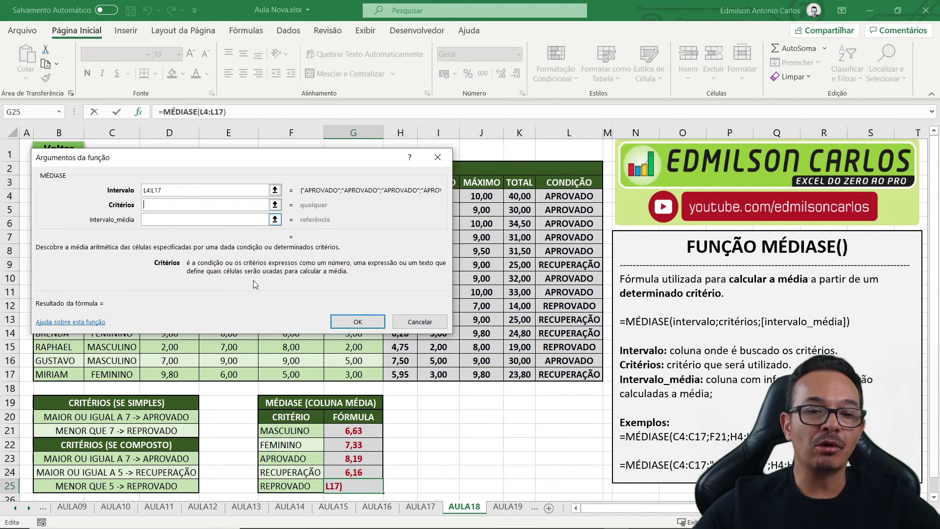
pyautogui.click(284, 487)
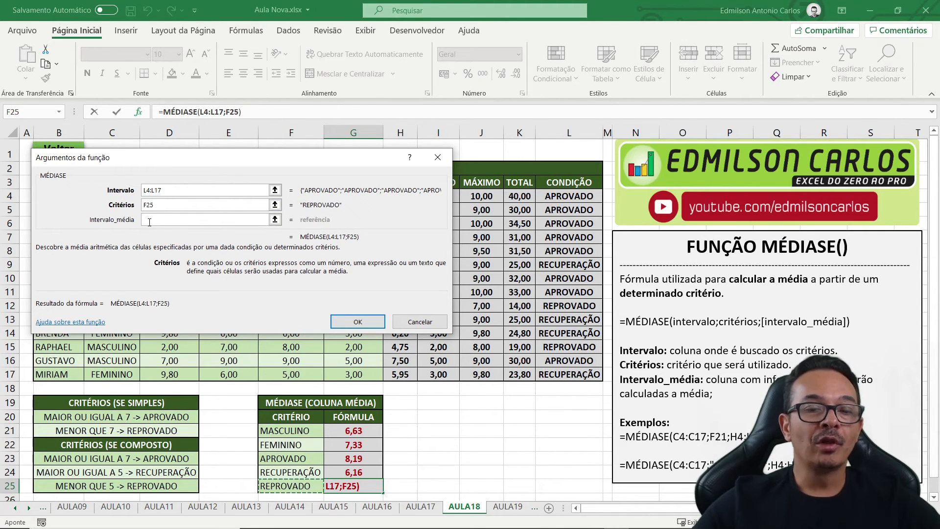
pyautogui.moveTo(290, 165); pyautogui.dragTo(288, 18)
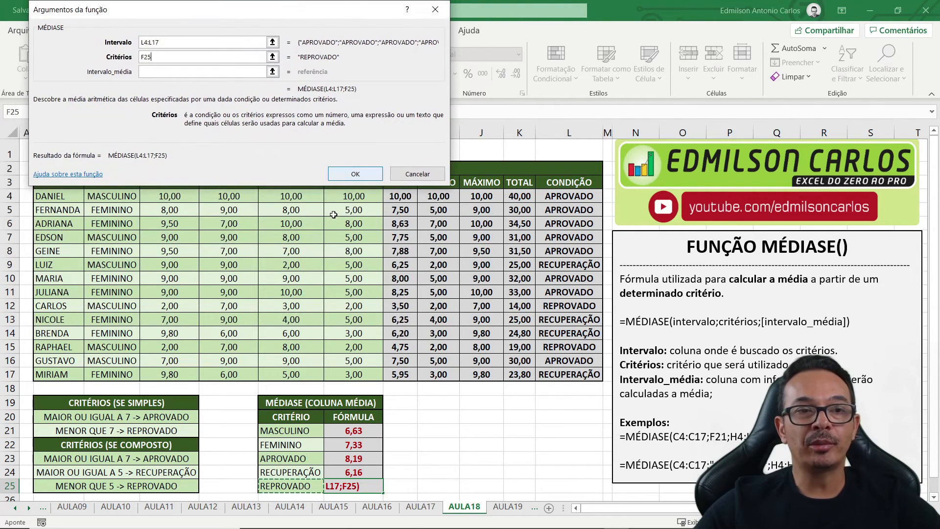
pyautogui.click(142, 72)
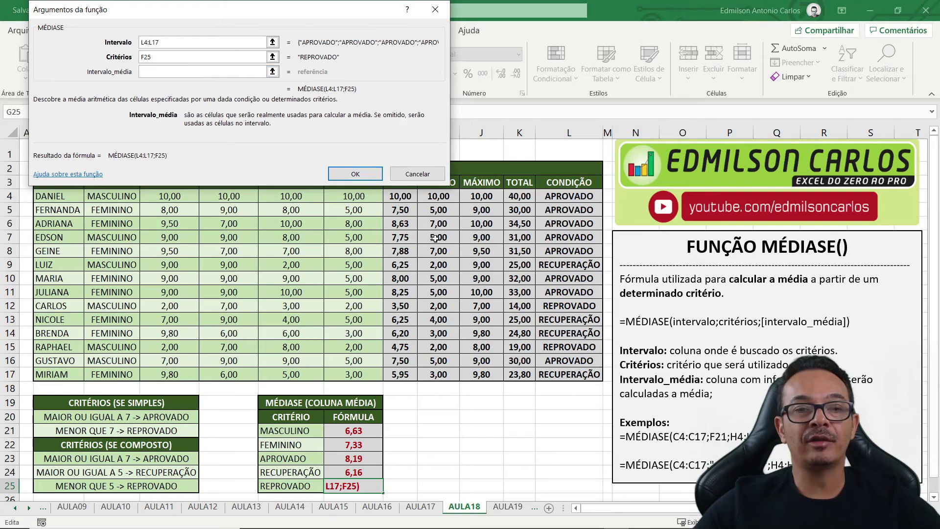
pyautogui.moveTo(402, 196); pyautogui.dragTo(399, 375)
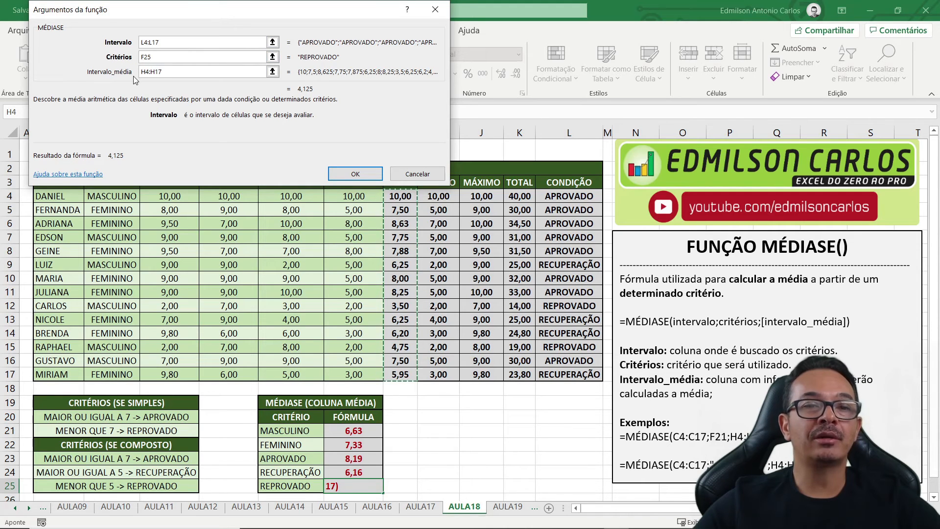
pyautogui.click(352, 174)
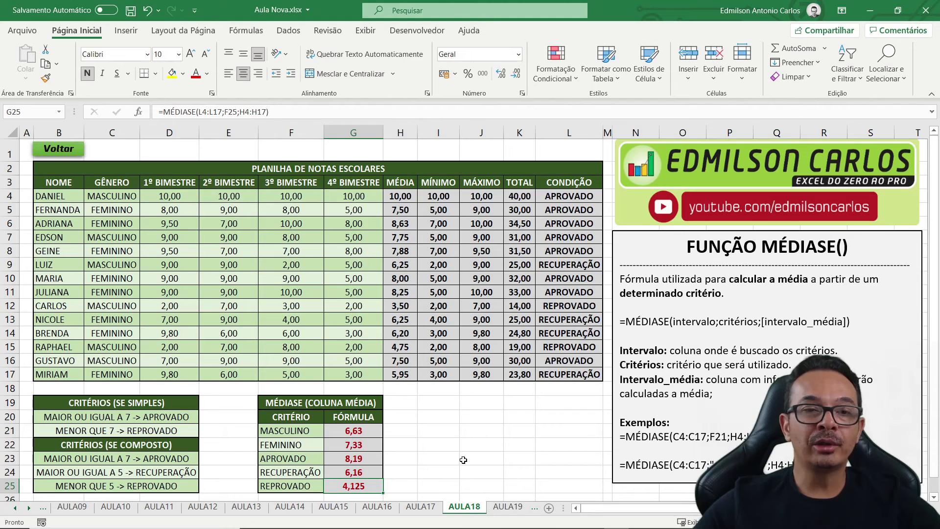
# - Reduce the REPROVADO average in G25 to two decimal places
pyautogui.click(516, 74)
pyautogui.click(429, 477)
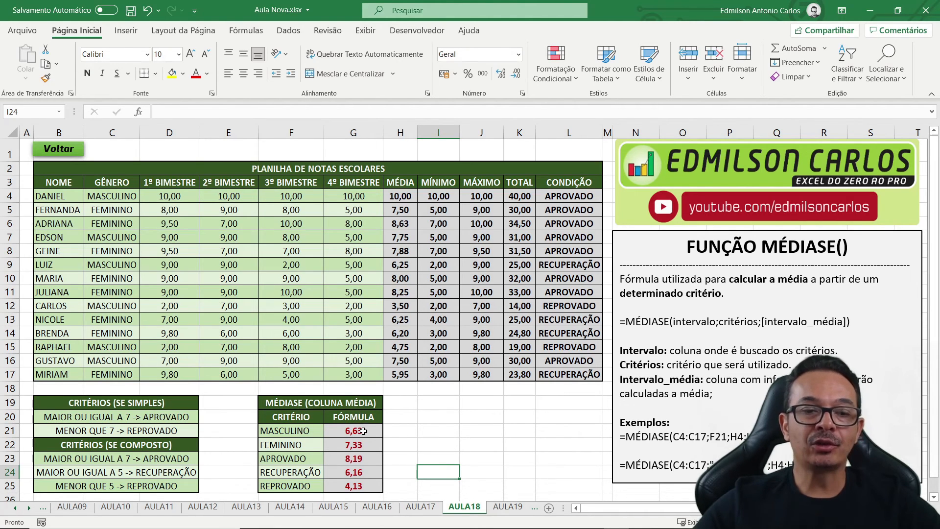
pyautogui.click(374, 445)
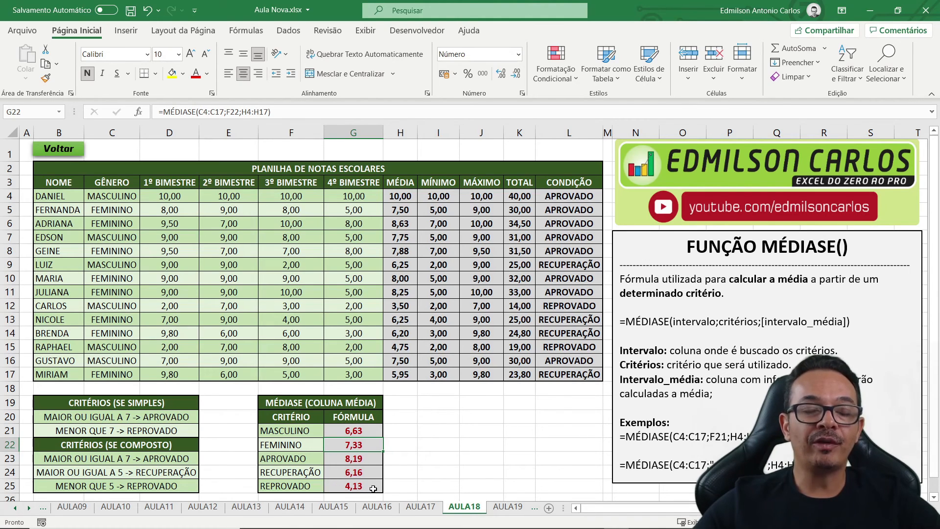
pyautogui.click(409, 453)
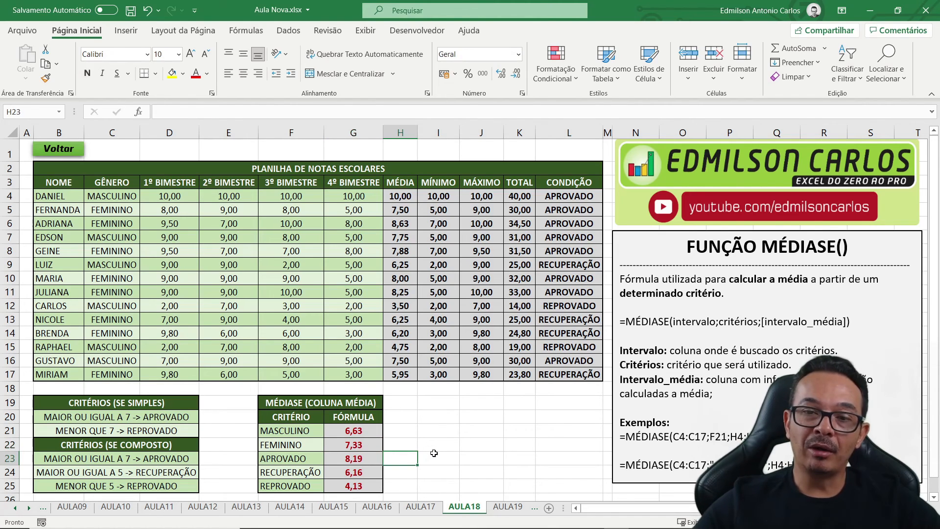